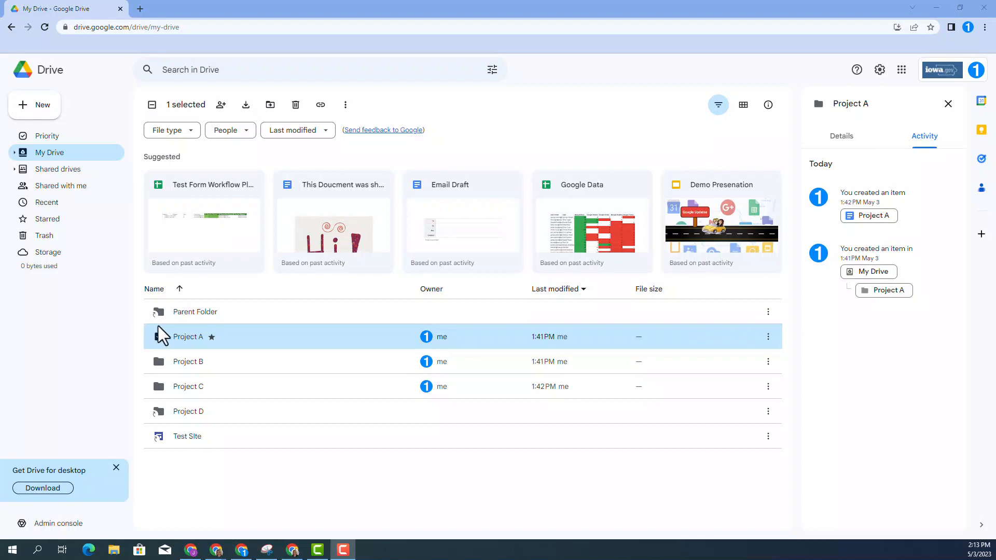
Review the suggested, starred and all-locations destinations for moving the Project A folder, and cancel the move
{"action": "right_click", "coordinate": [183, 338]}
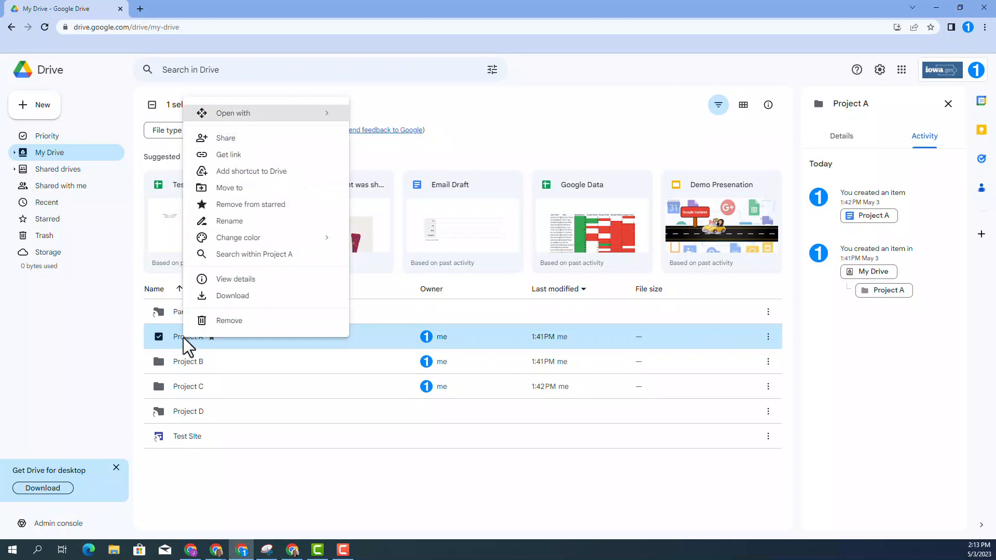
{"action": "left_click", "coordinate": [240, 190]}
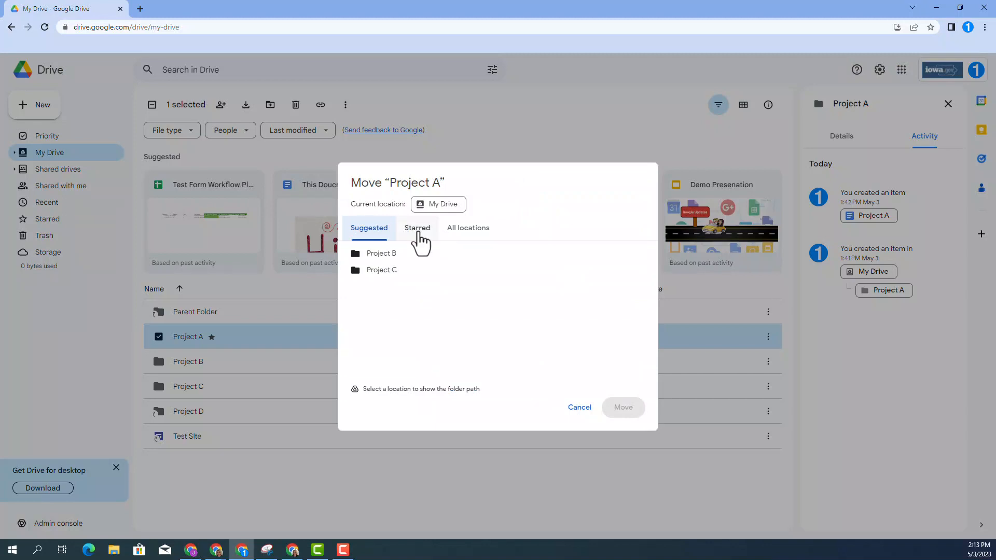
{"action": "left_click", "coordinate": [419, 240]}
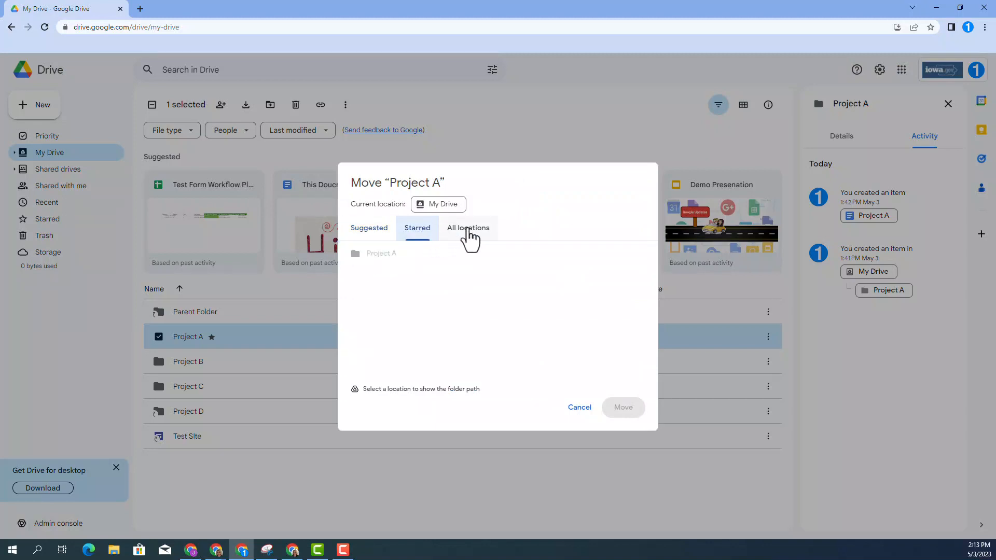
{"action": "left_click", "coordinate": [468, 236]}
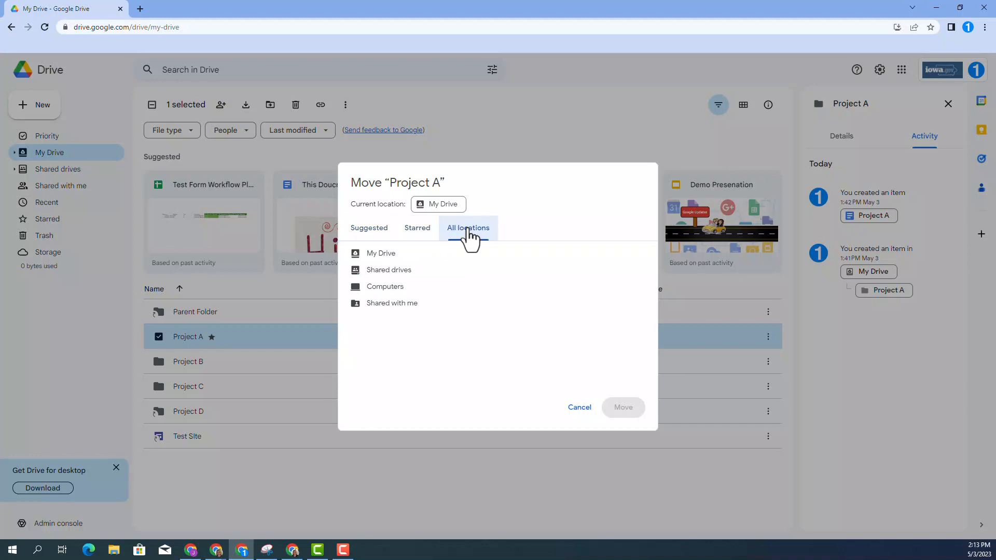
{"action": "left_click", "coordinate": [579, 407]}
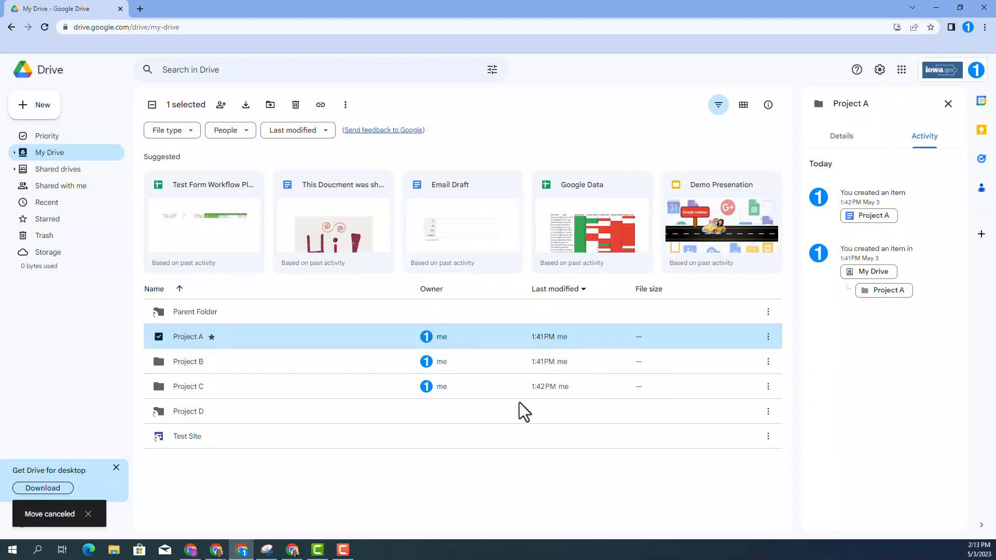
Open the Project A folder, view the suggested locations for adding a shortcut to it, and cancel
{"action": "double_click", "coordinate": [187, 339]}
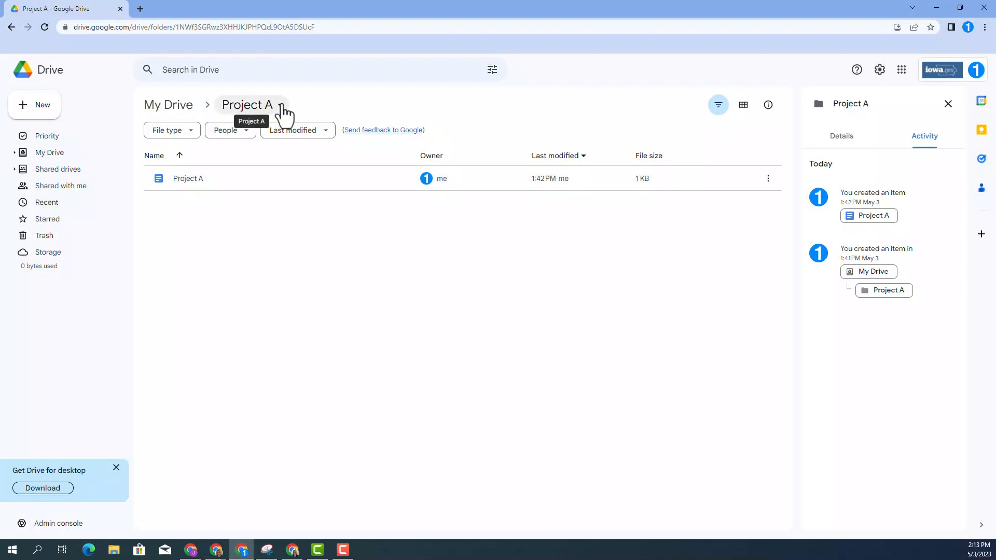
{"action": "left_click", "coordinate": [281, 107]}
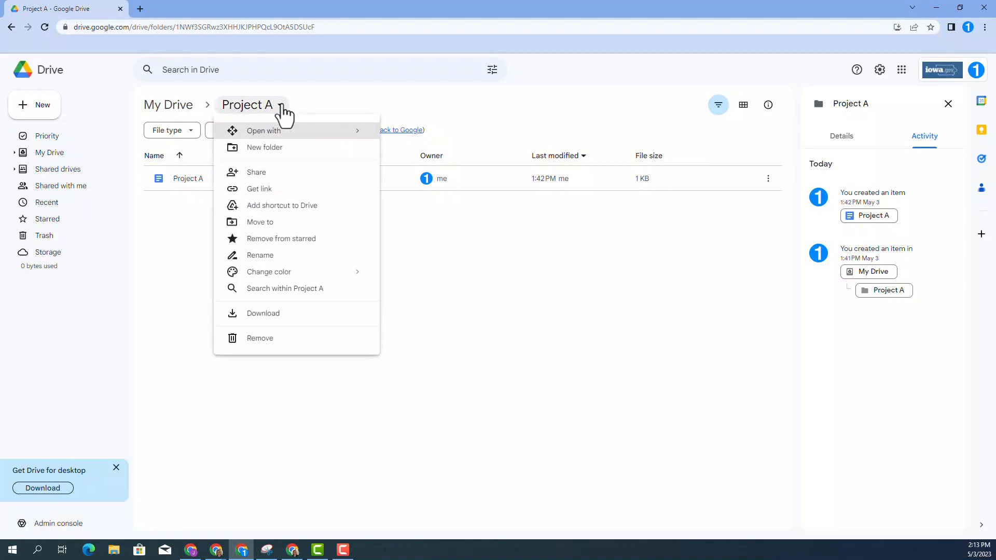
{"action": "left_click", "coordinate": [275, 209]}
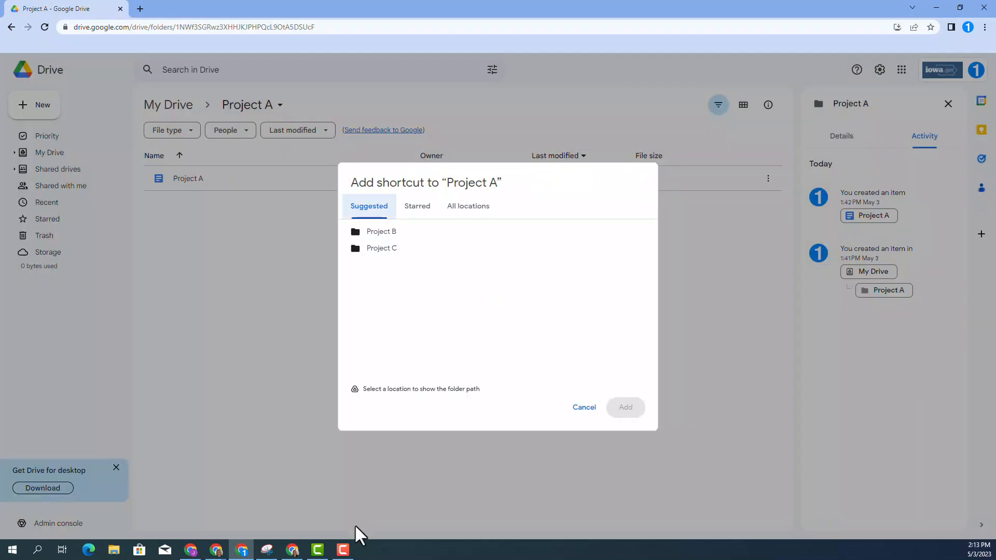
{"action": "left_click", "coordinate": [581, 408]}
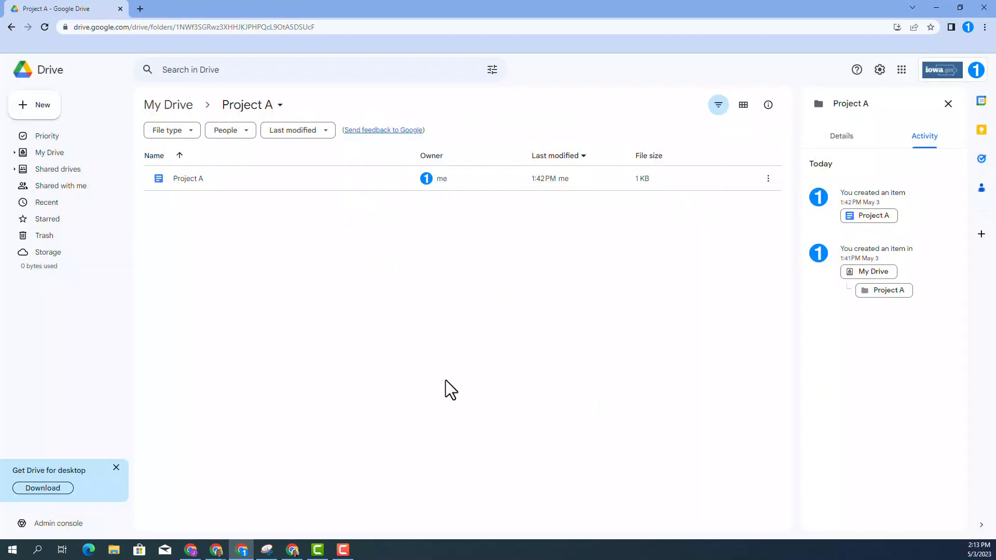
Return to My Drive and view the list of starred items
{"action": "left_click", "coordinate": [51, 154]}
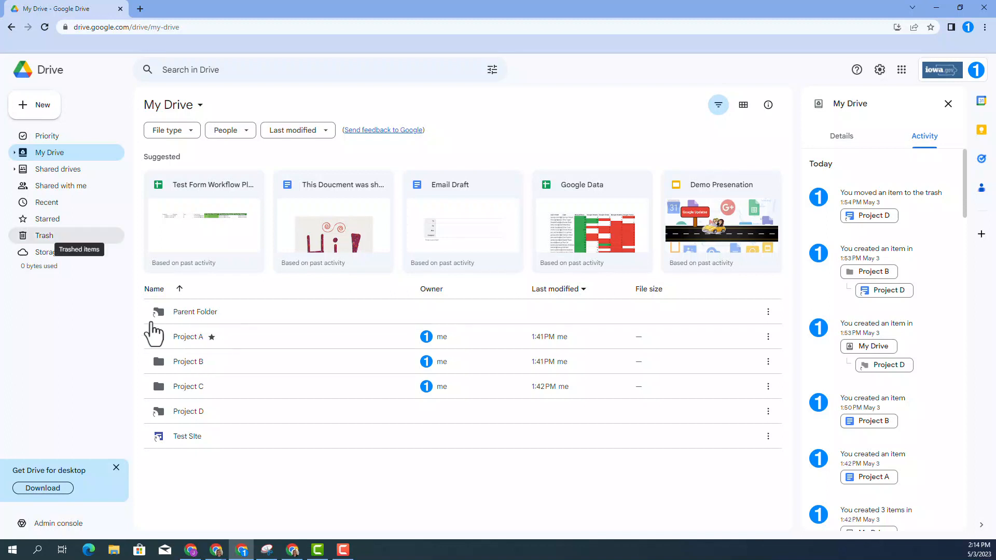
{"action": "left_click", "coordinate": [48, 223]}
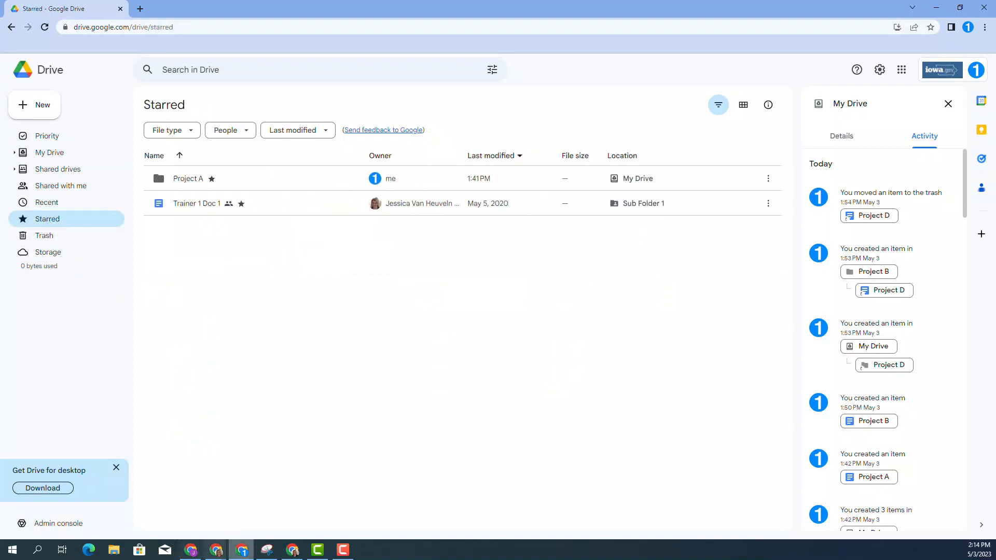
{"action": "mouse_move", "coordinate": [242, 549]}
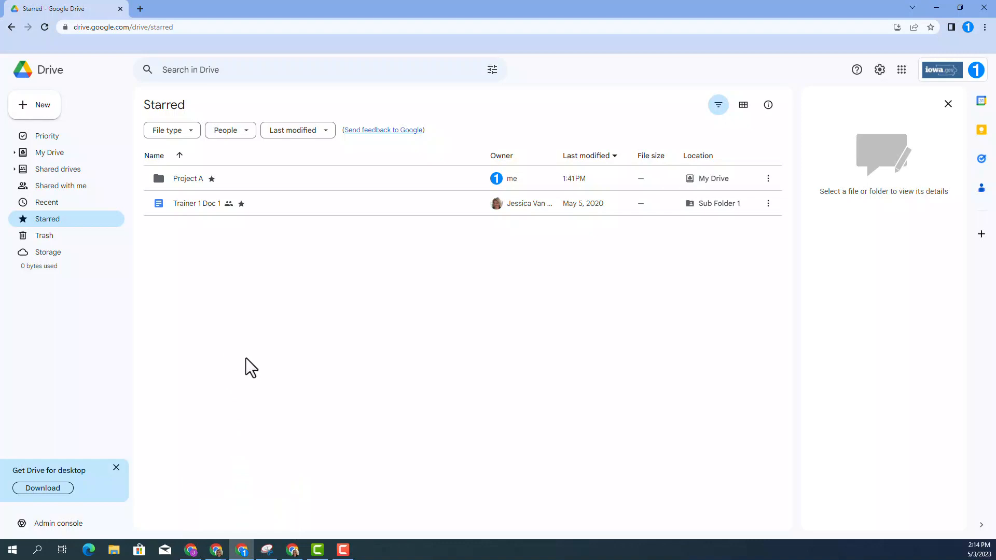
Start moving the Project B folder from My Drive and review its suggested, starred and all-locations destinations
{"action": "left_click", "coordinate": [57, 154]}
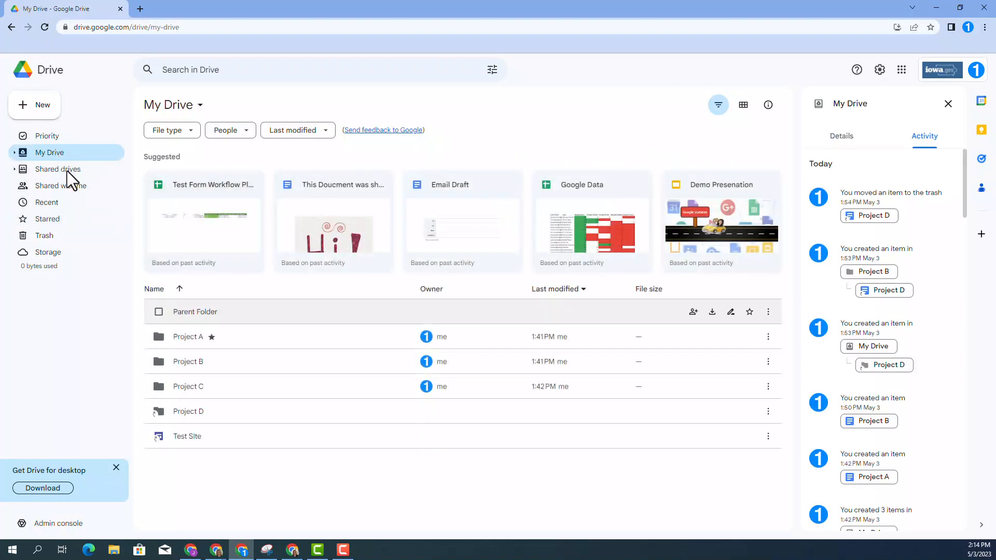
{"action": "left_click", "coordinate": [187, 363]}
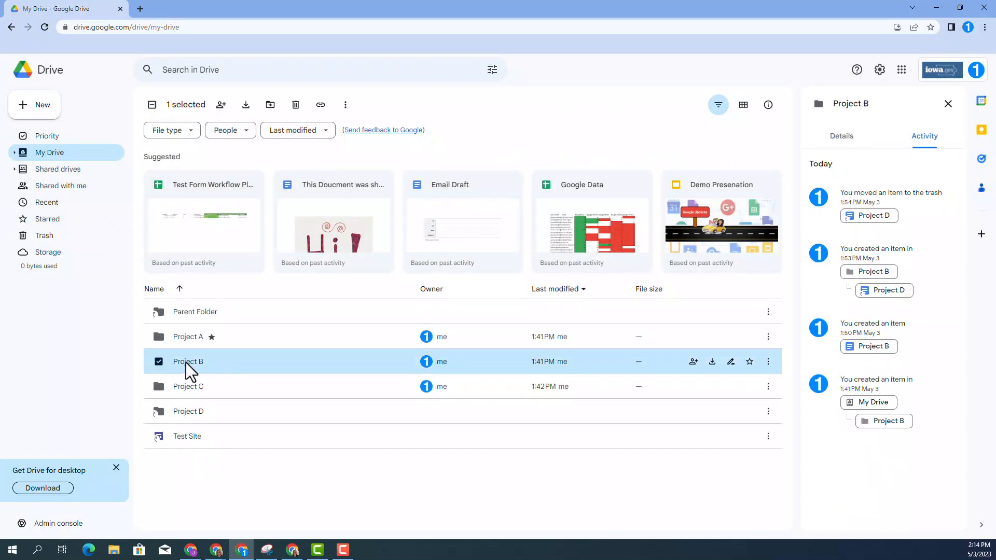
{"action": "right_click", "coordinate": [186, 362]}
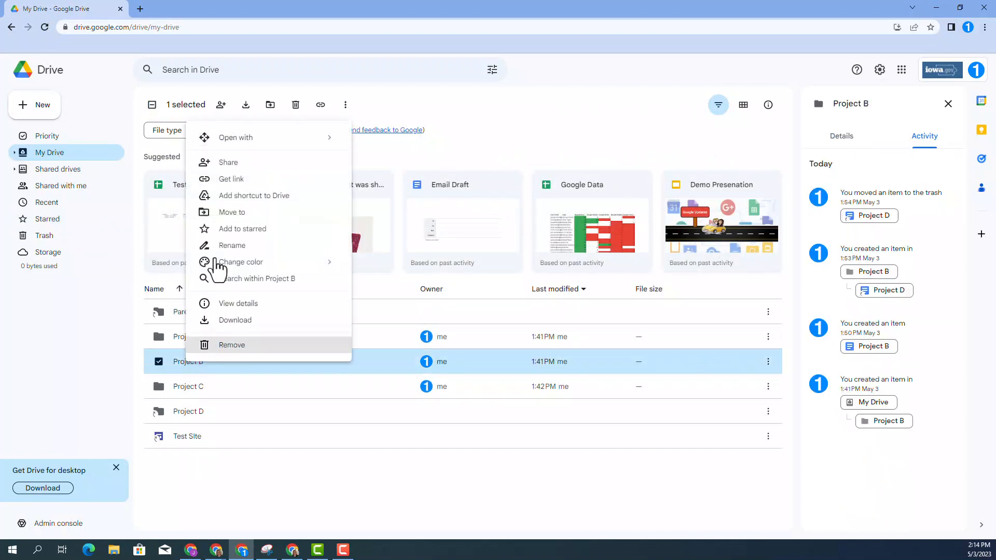
{"action": "left_click", "coordinate": [230, 212]}
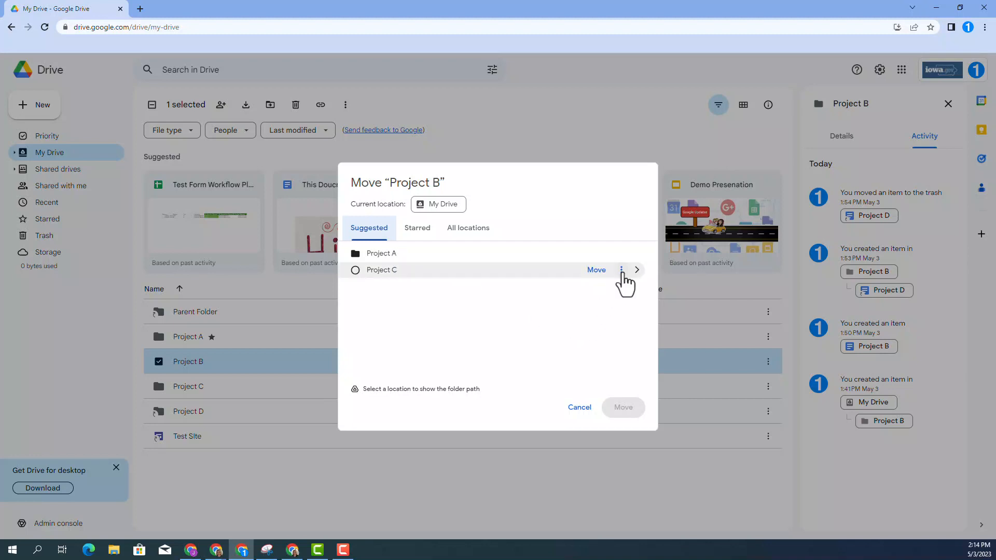
{"action": "left_click", "coordinate": [622, 275]}
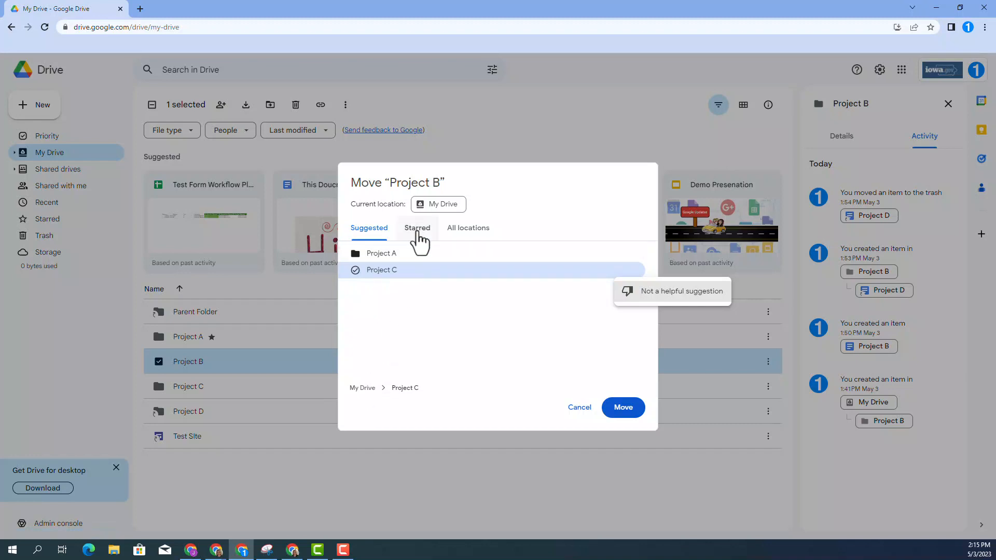
{"action": "left_click", "coordinate": [416, 228]}
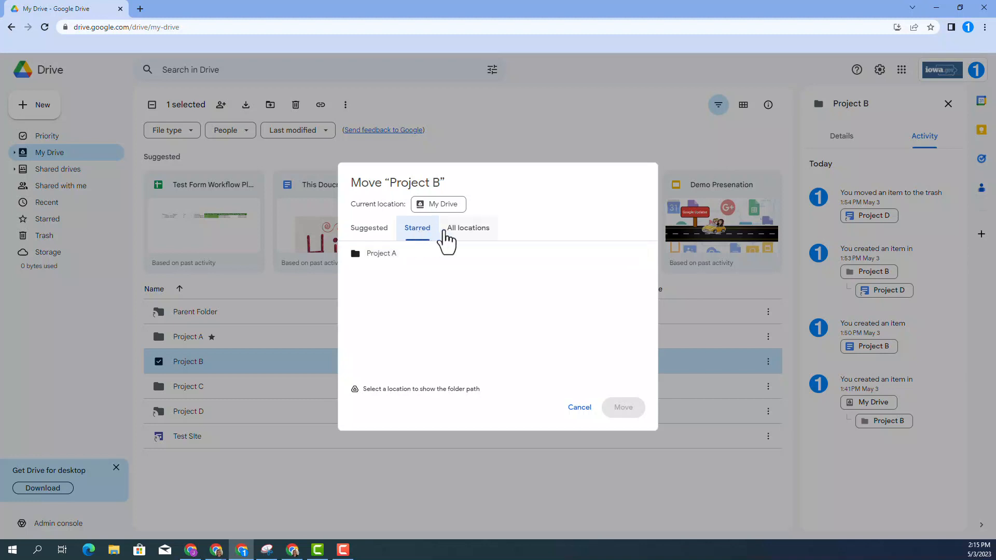
{"action": "left_click", "coordinate": [470, 229]}
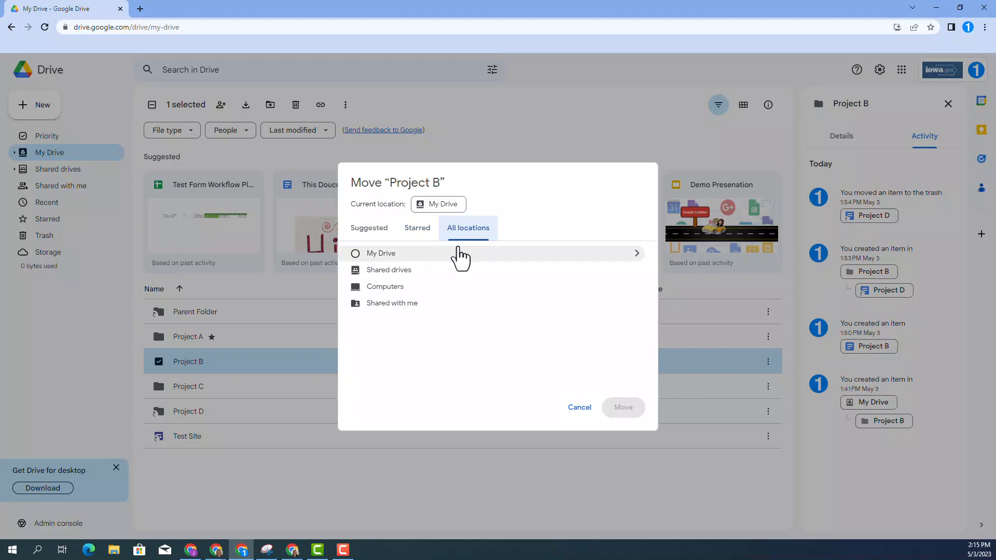
Browse the folders in My Drive and Shared with me as possible destinations for Project B
{"action": "left_click", "coordinate": [465, 263]}
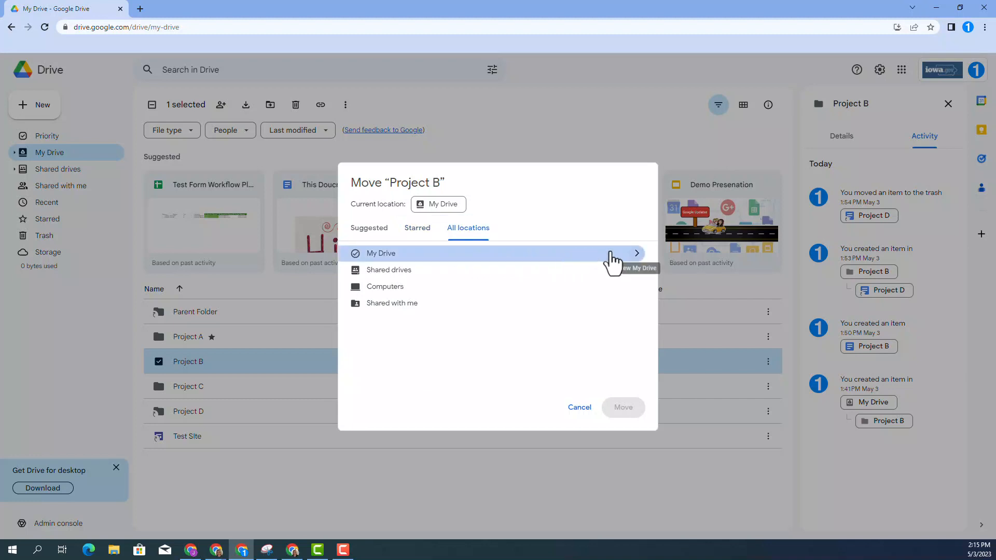
{"action": "left_click", "coordinate": [637, 254]}
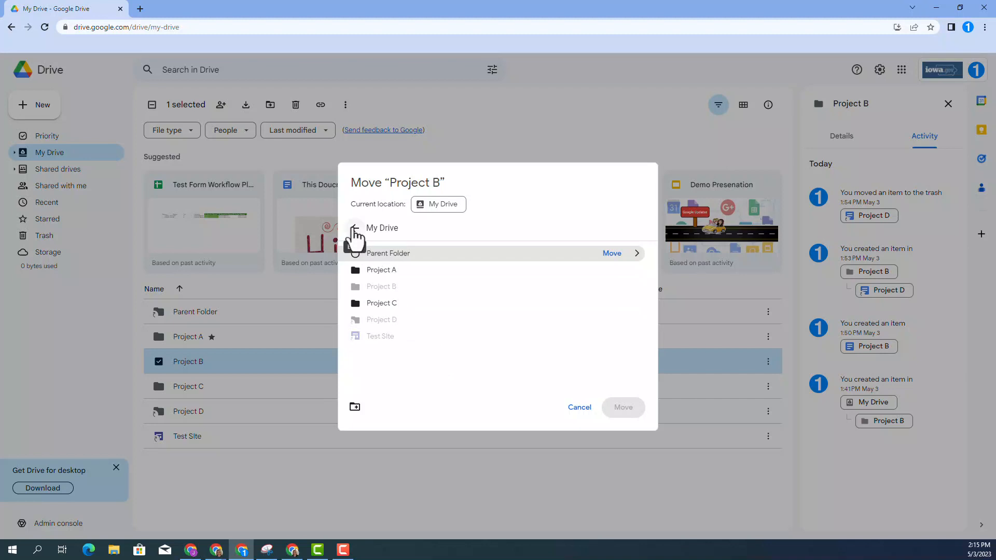
{"action": "left_click", "coordinate": [354, 229]}
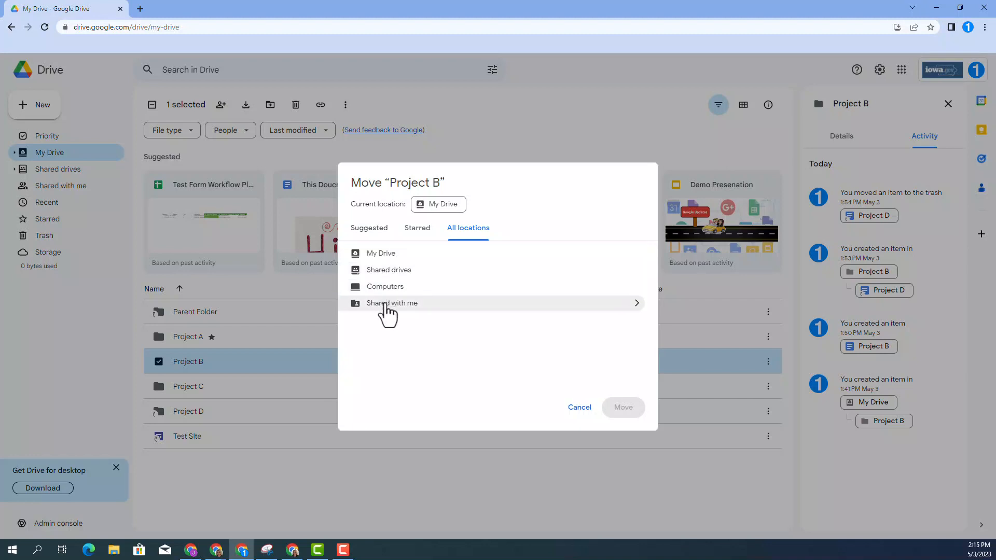
{"action": "left_click", "coordinate": [384, 306]}
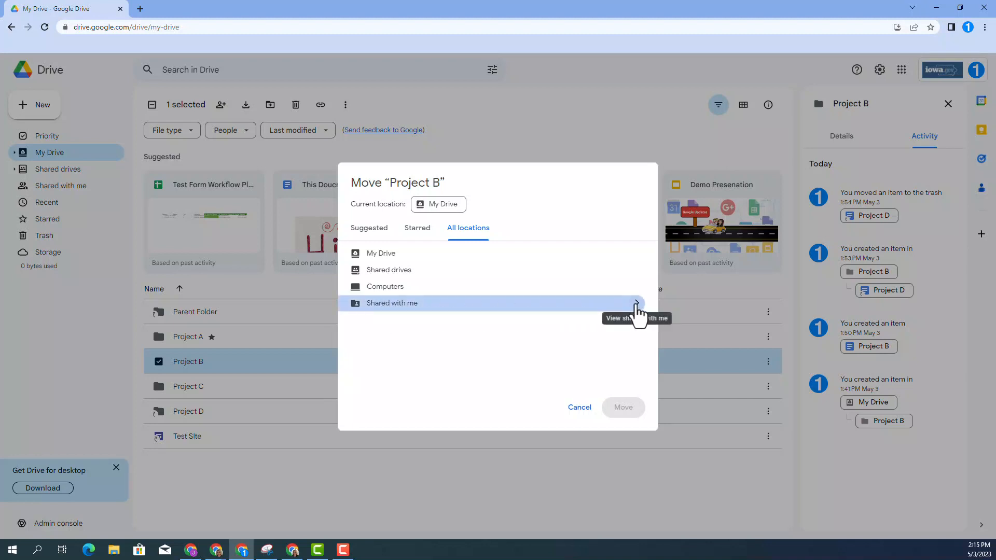
{"action": "left_click", "coordinate": [637, 303]}
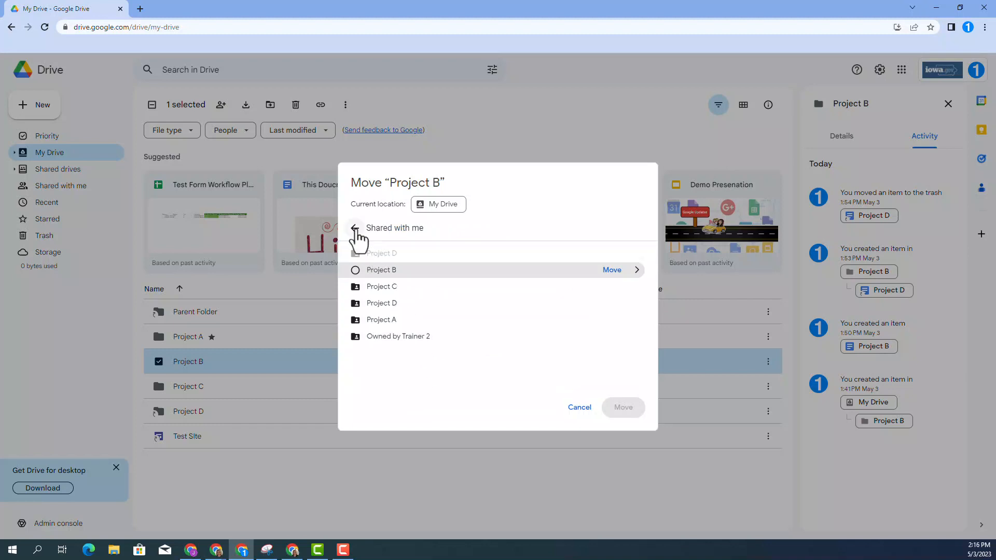
{"action": "left_click", "coordinate": [355, 228]}
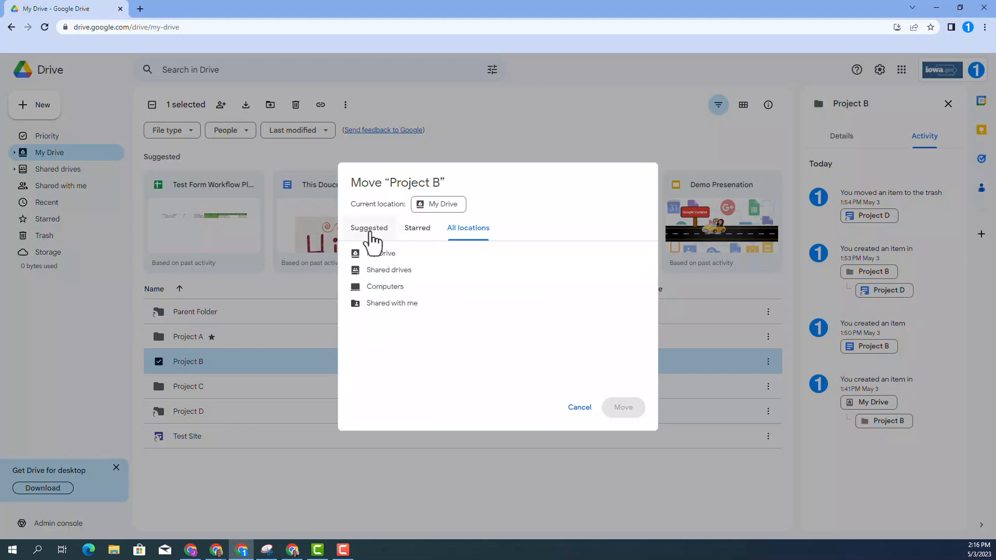
Move Project B into the suggested Project A folder and check that folder's contents before returning to My Drive
{"action": "left_click", "coordinate": [367, 238]}
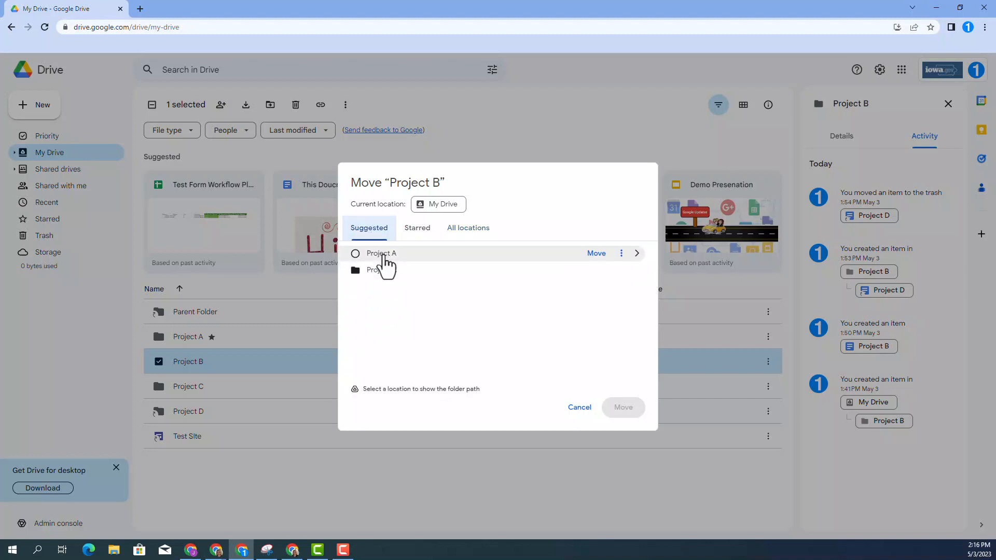
{"action": "left_click", "coordinate": [385, 257]}
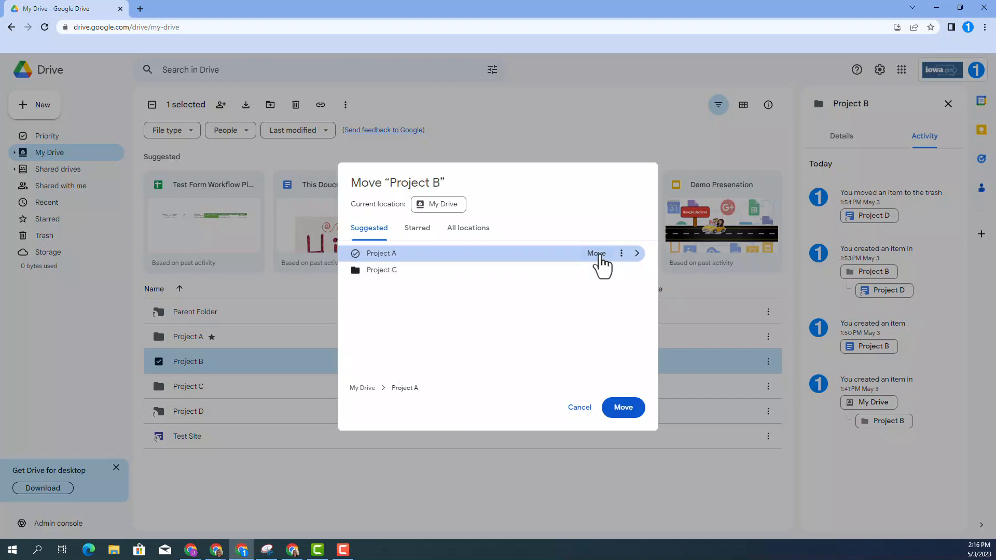
{"action": "left_click", "coordinate": [600, 254]}
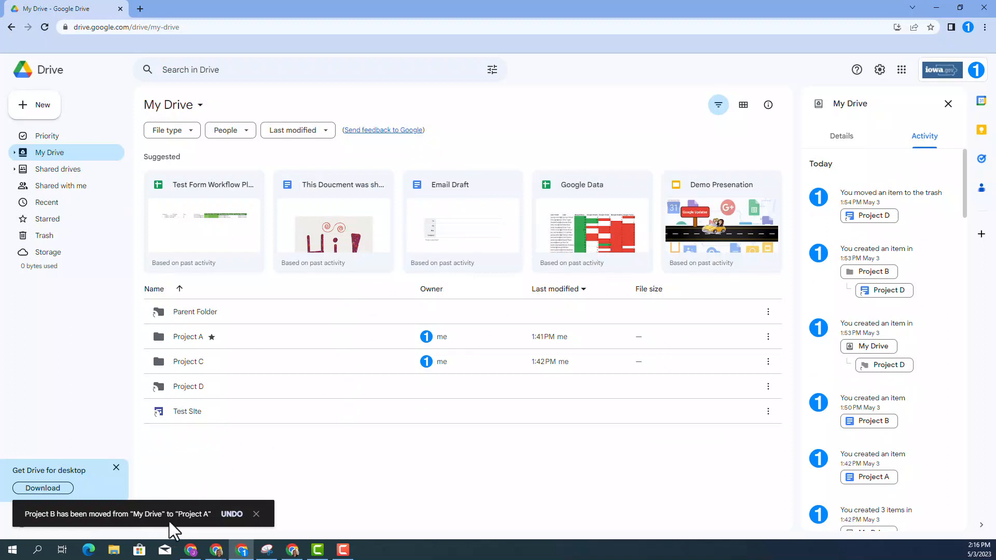
{"action": "double_click", "coordinate": [189, 339]}
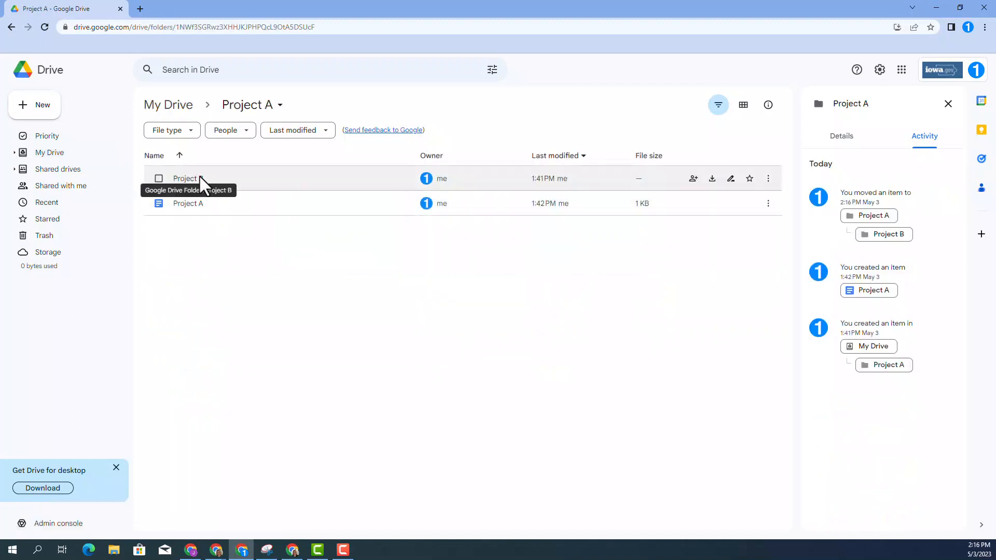
{"action": "key", "text": "alt+Left"}
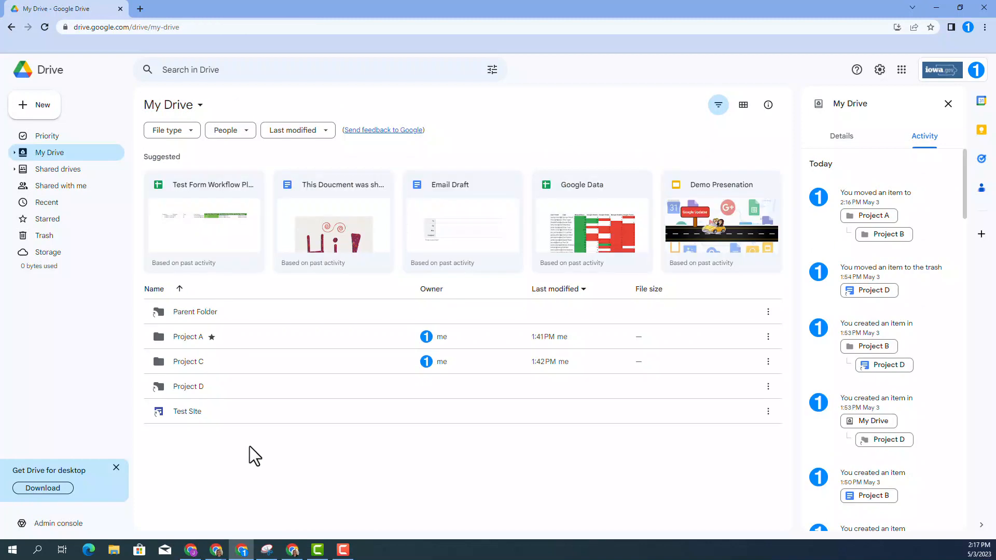
Add a shortcut to the Project C folder inside Project A, and select the shortcut in that folder
{"action": "right_click", "coordinate": [182, 365]}
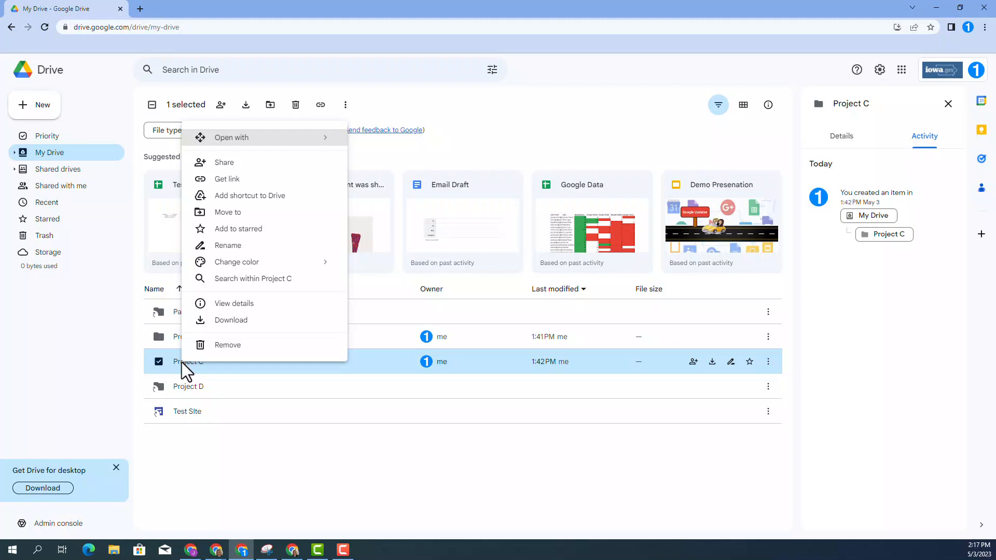
{"action": "left_click", "coordinate": [240, 197]}
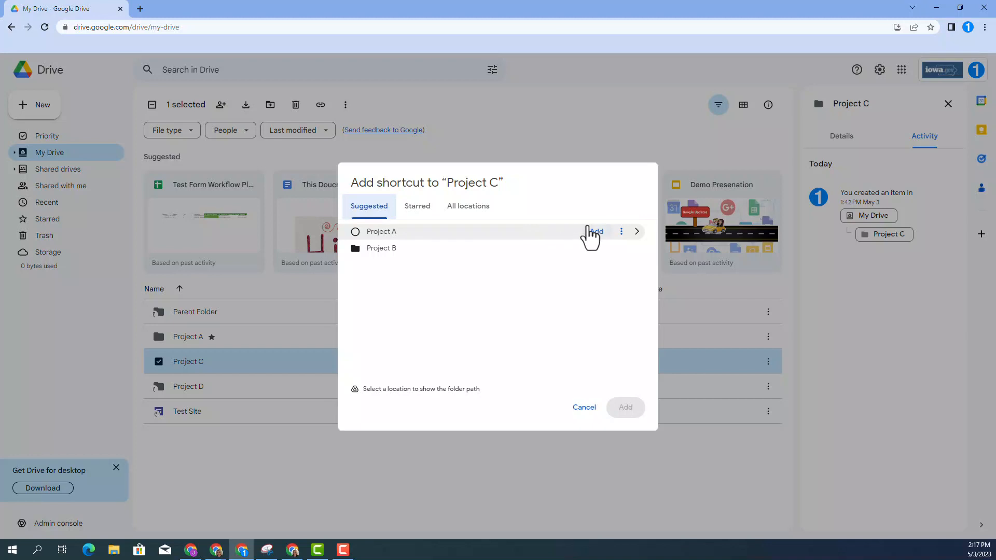
{"action": "left_click", "coordinate": [591, 233]}
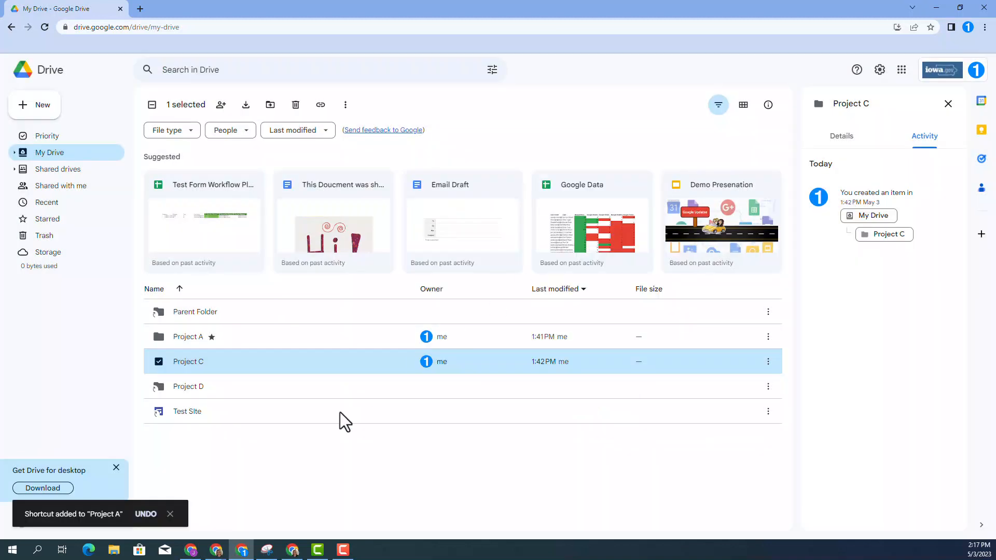
{"action": "double_click", "coordinate": [191, 339]}
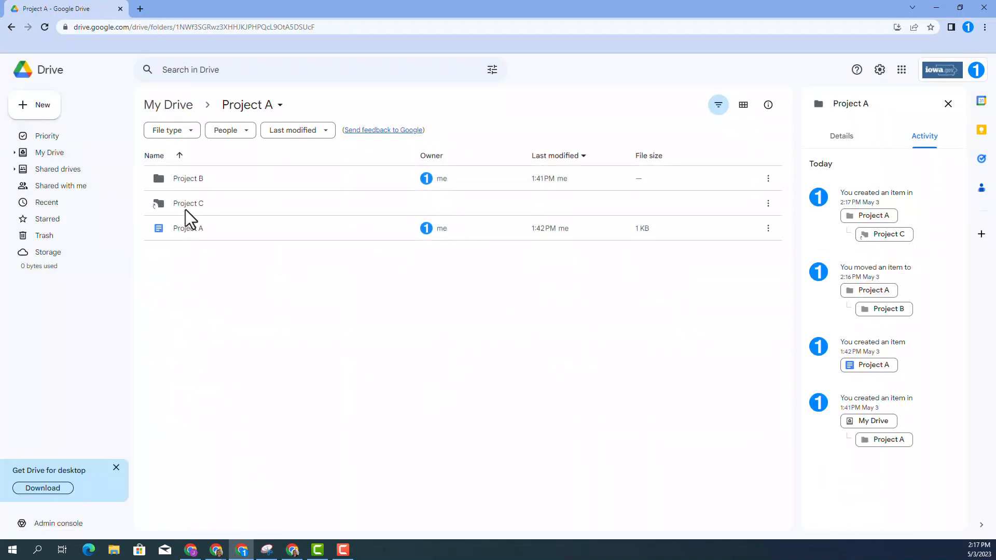
{"action": "left_click", "coordinate": [185, 207]}
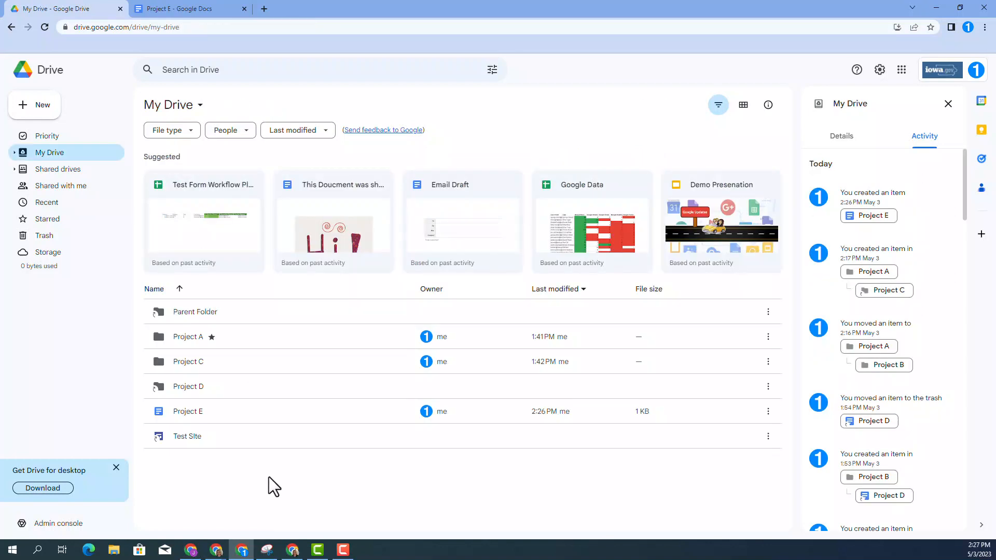
Start moving the Project E document from My Drive and review its suggested, starred and all-locations destinations
{"action": "left_click", "coordinate": [192, 411]}
{"action": "right_click", "coordinate": [192, 412]}
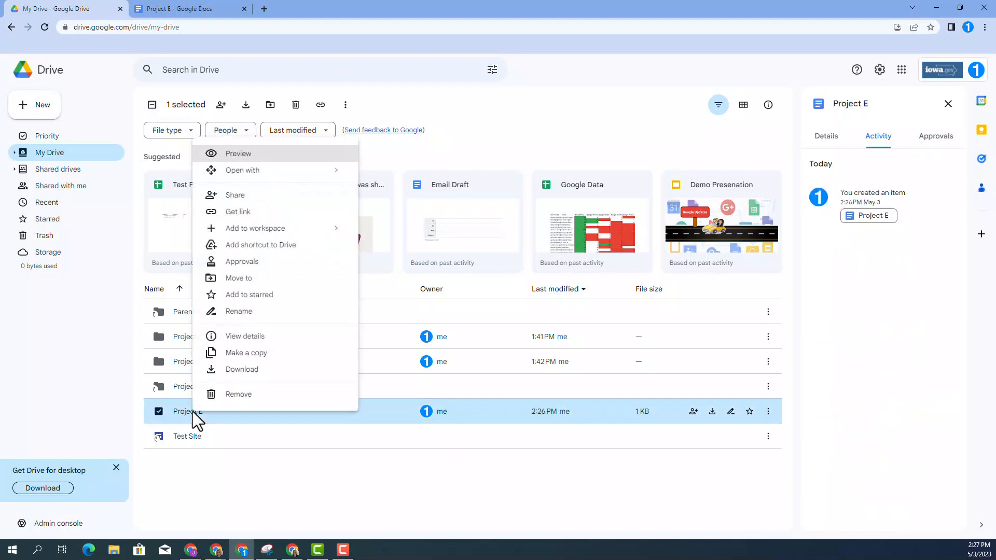
{"action": "left_click", "coordinate": [239, 278]}
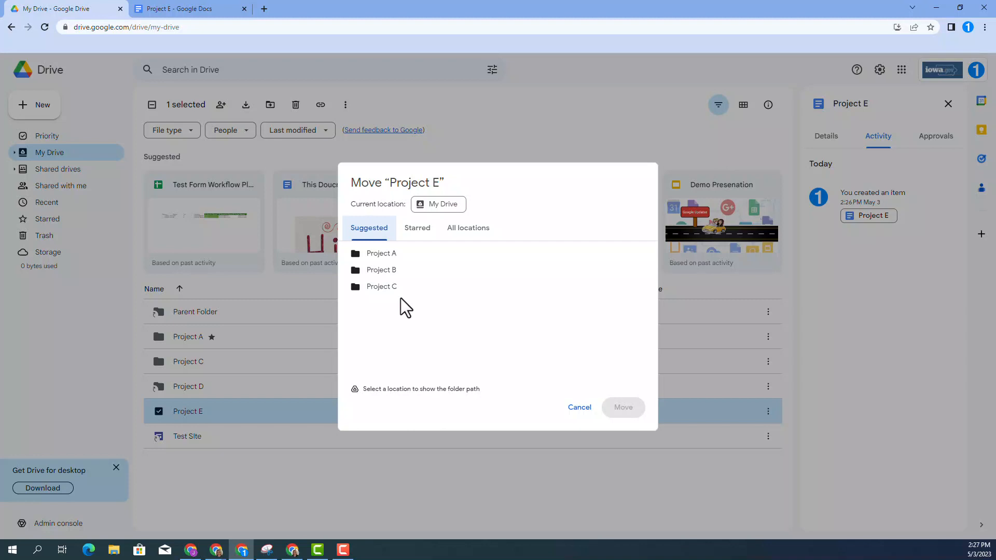
{"action": "left_click", "coordinate": [418, 231]}
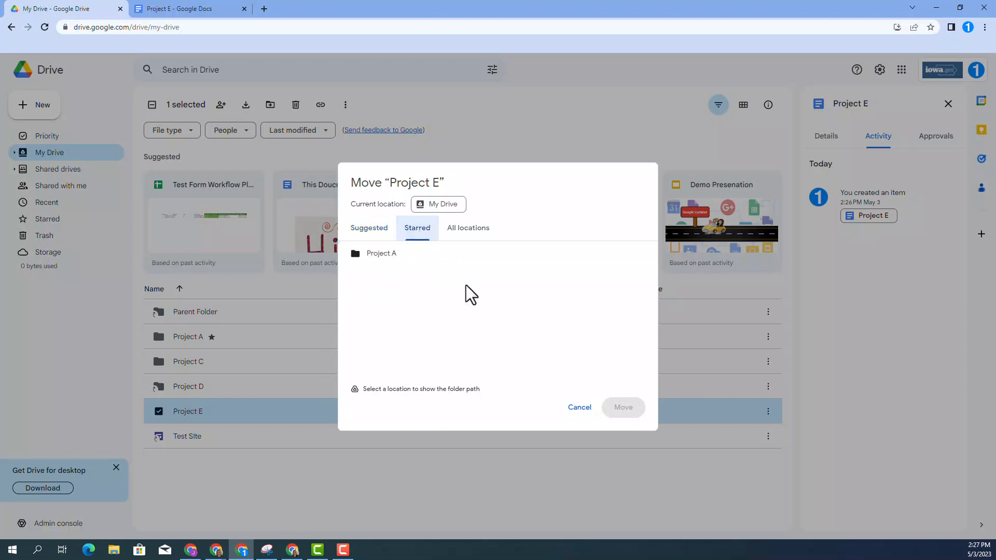
{"action": "left_click", "coordinate": [480, 232]}
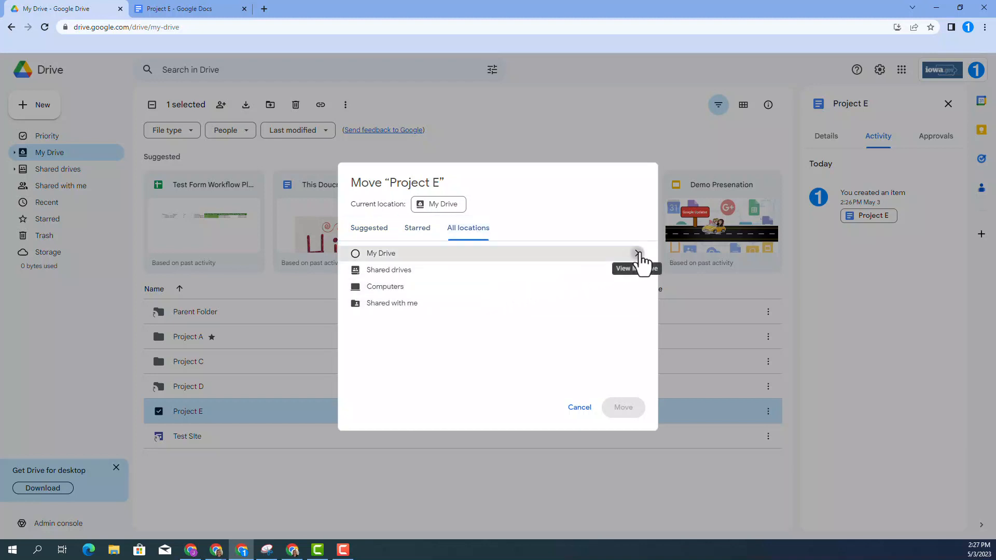
Create a new folder named Project E inside My Drive as the destination for the document
{"action": "left_click", "coordinate": [639, 253]}
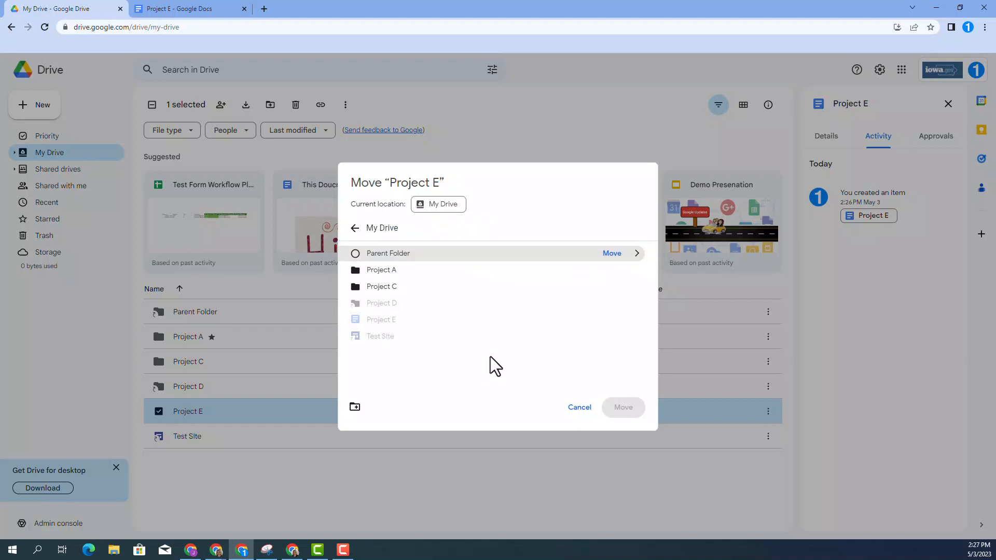
{"action": "left_click", "coordinate": [354, 407]}
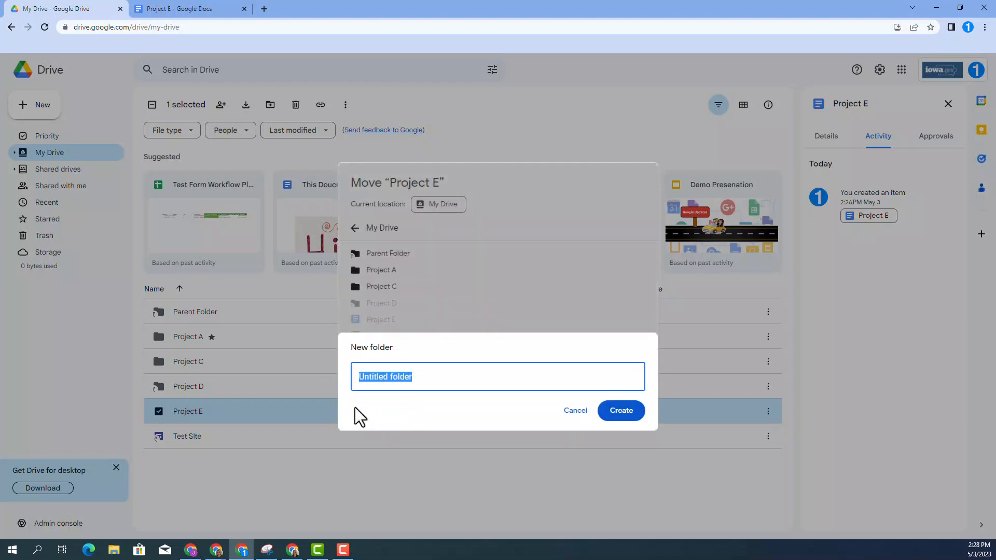
{"action": "type", "text": "Proje"}
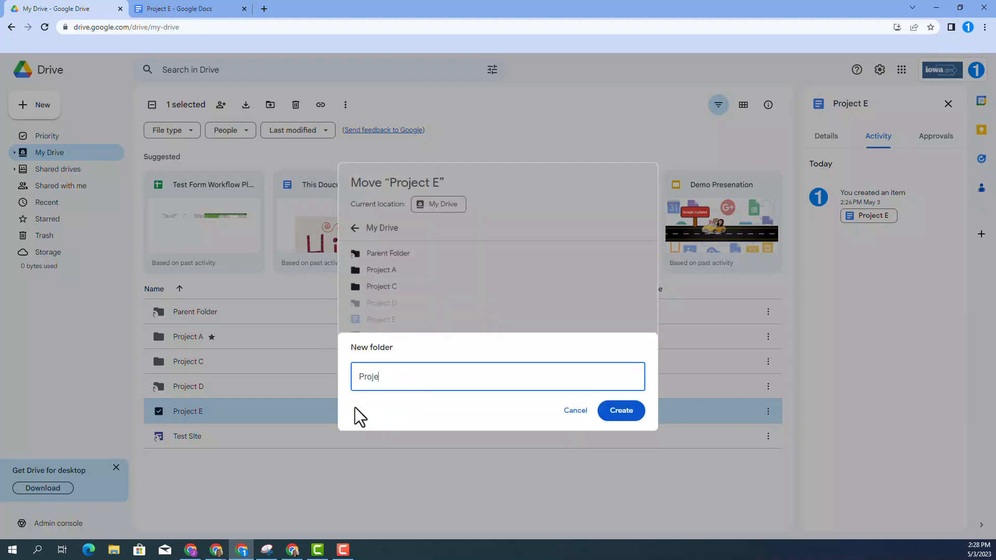
{"action": "type", "text": "ct E"}
{"action": "left_click", "coordinate": [621, 410]}
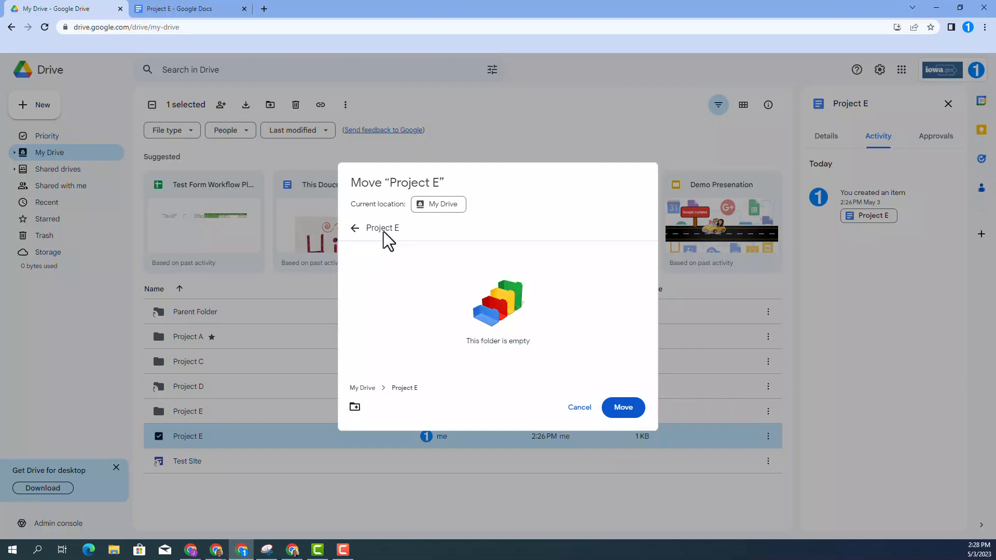
Move the Project E document into the new Project E folder and open that folder to check its contents
{"action": "left_click", "coordinate": [624, 407]}
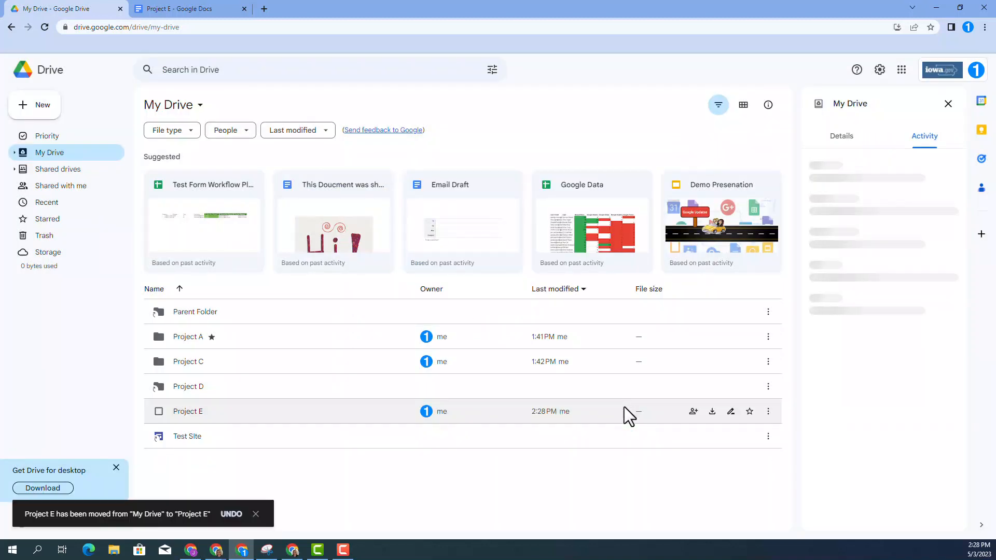
{"action": "left_click", "coordinate": [188, 415]}
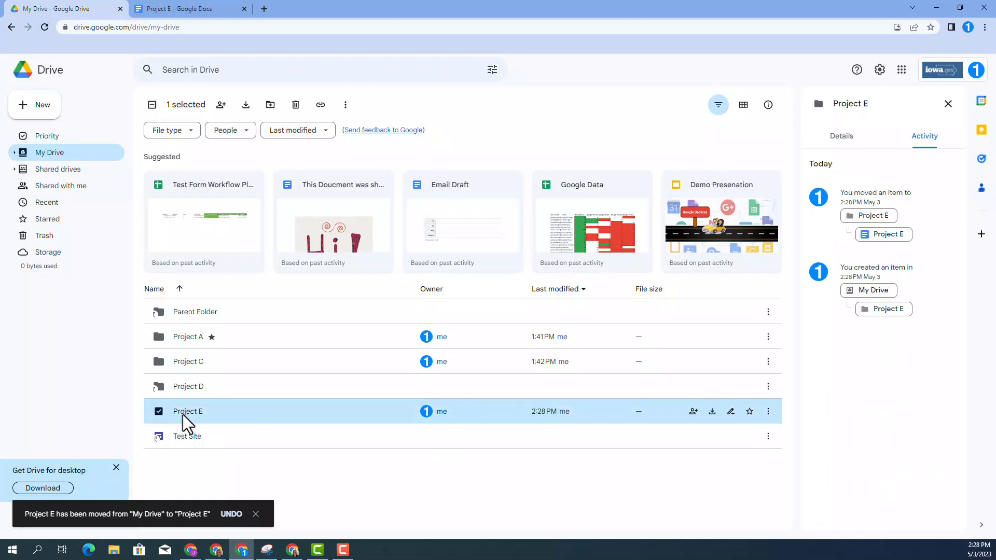
{"action": "double_click", "coordinate": [183, 415]}
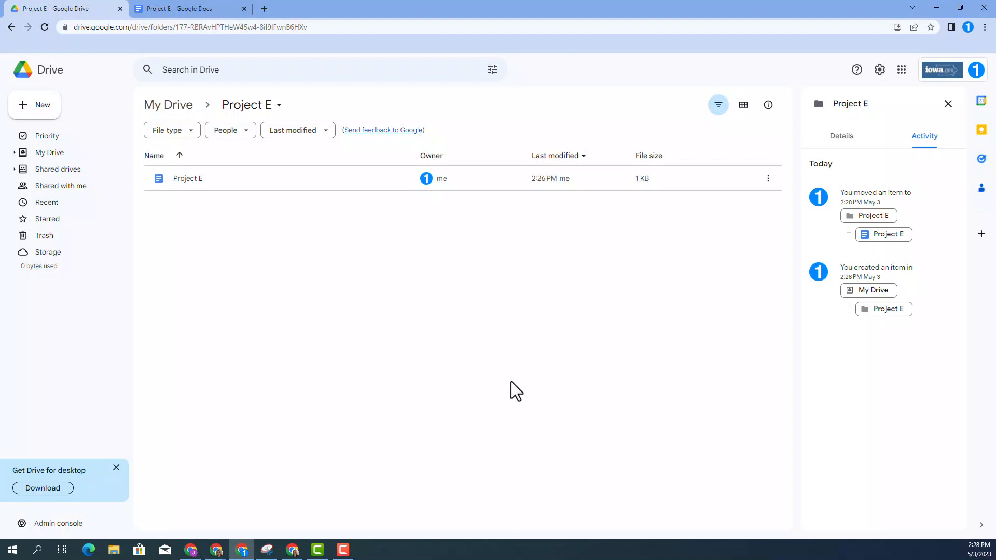